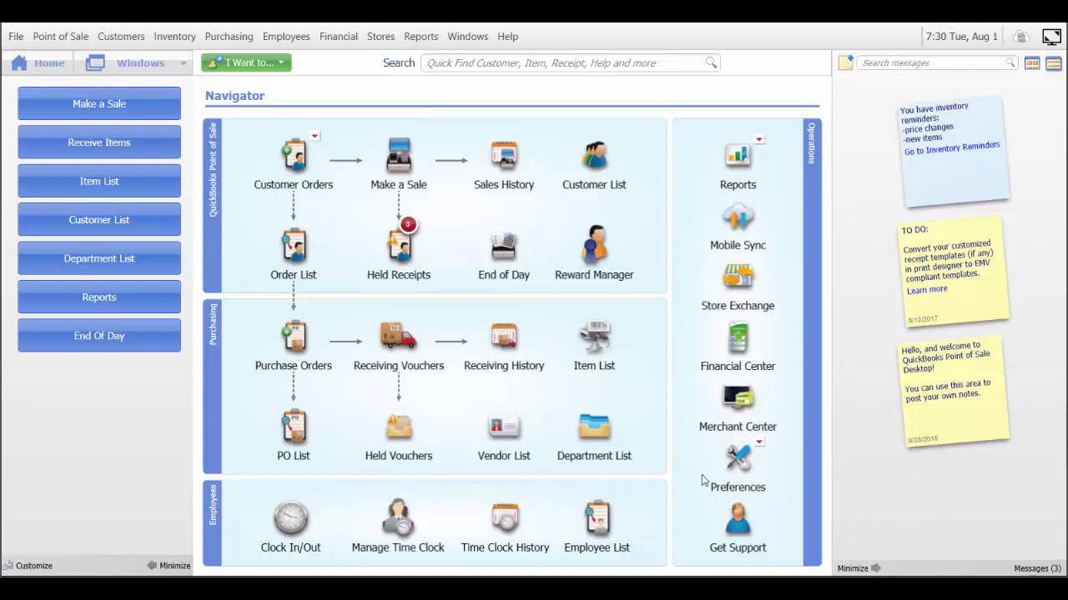
Edit the Computer:Dell department to use a 40% margin and a 67% markup, and save it.
{"action": "left_click", "coordinate": [599, 432]}
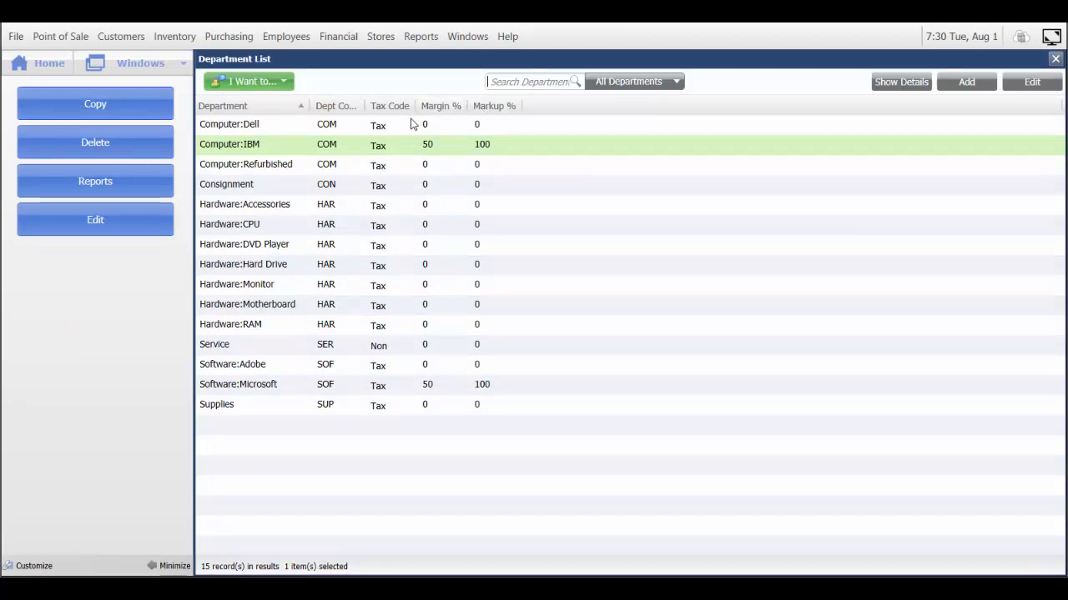
{"action": "left_click", "coordinate": [277, 129]}
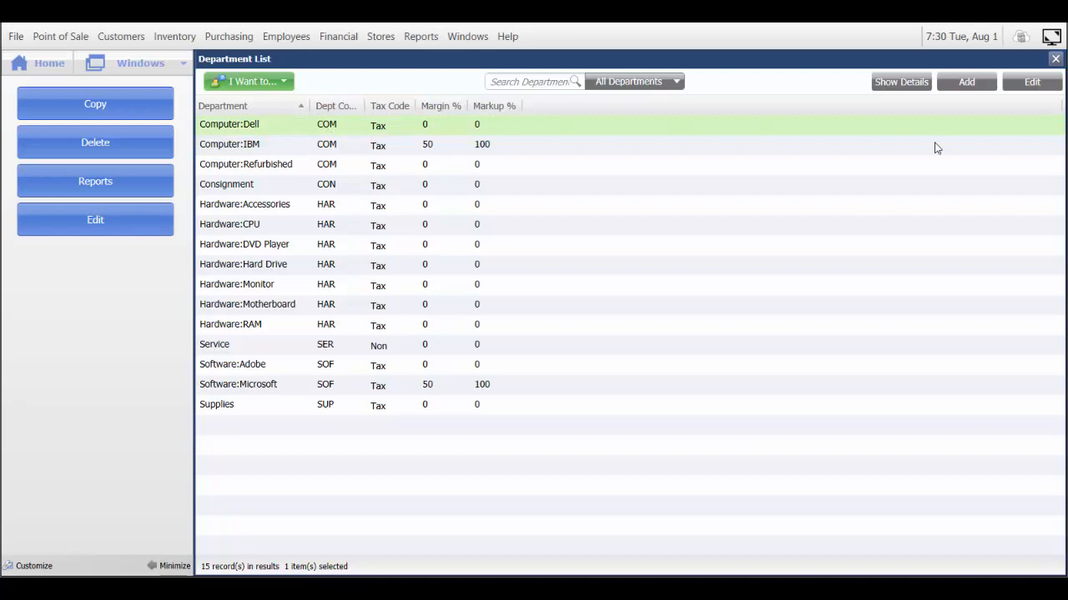
{"action": "left_click", "coordinate": [1045, 83]}
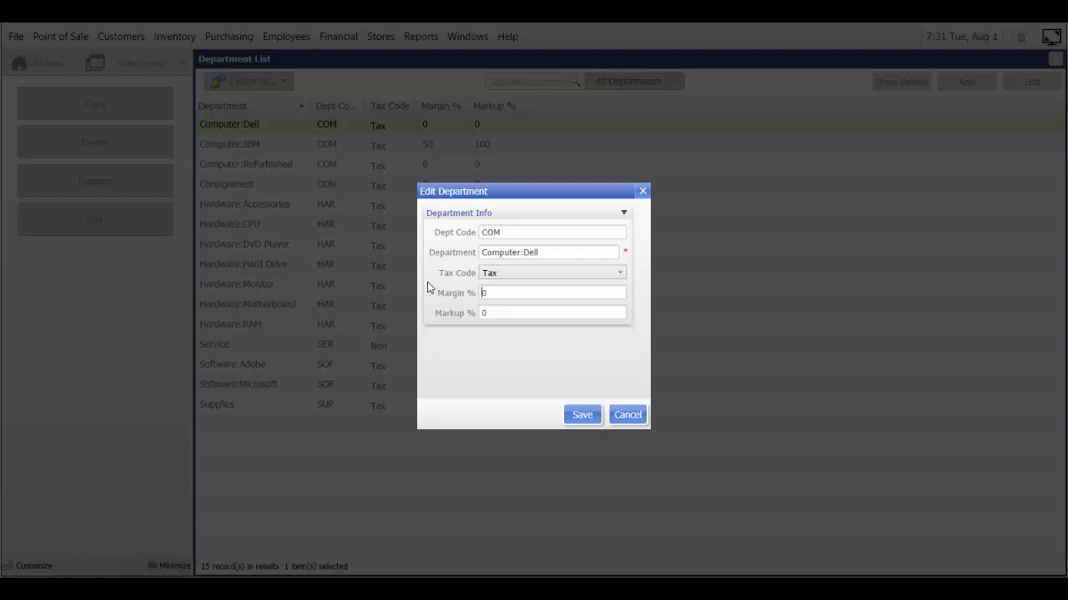
{"action": "type", "text": "40"}
{"action": "key", "text": "Delete"}
{"action": "double_click", "coordinate": [482, 313]}
{"action": "key", "text": "Delete"}
{"action": "type", "text": "67"}
{"action": "left_click", "coordinate": [572, 415]}
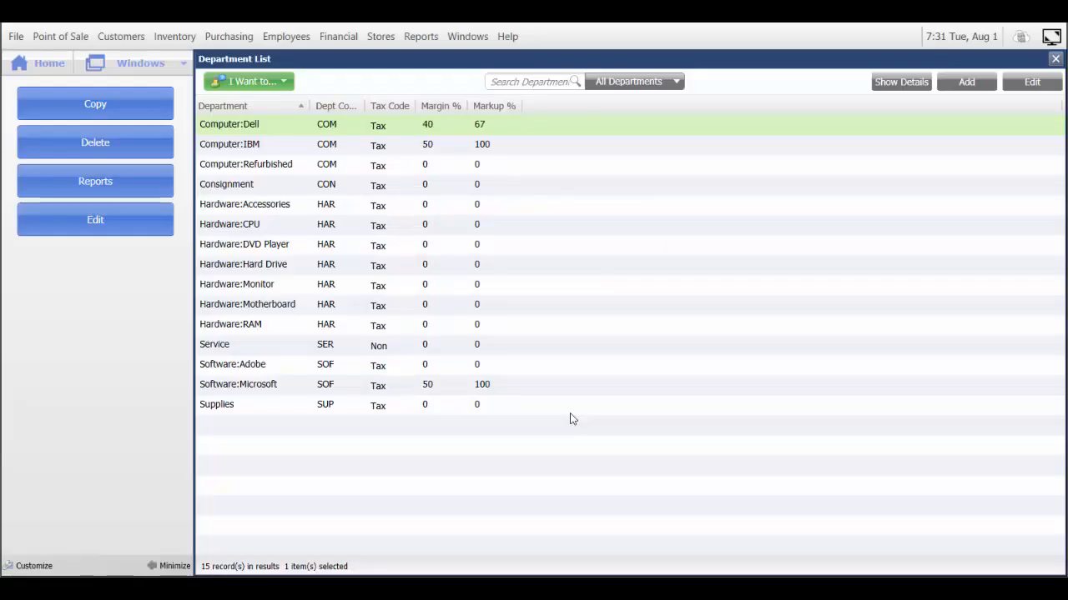
Start a new inventory item named "Dell Computer 15 Inch" and assign it to the Computer:Dell department.
{"action": "left_click", "coordinate": [31, 69]}
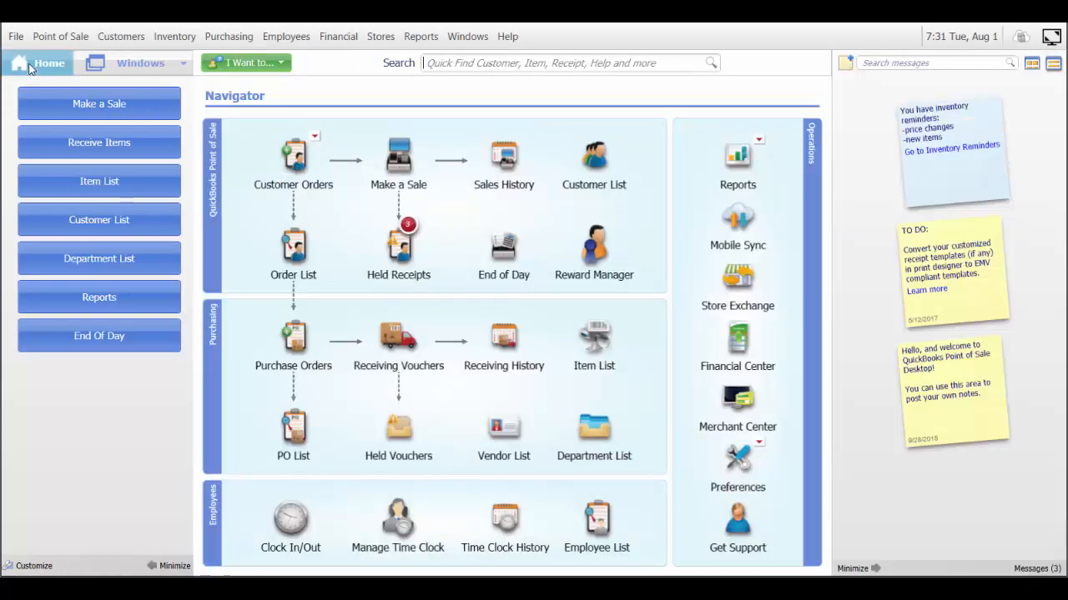
{"action": "left_click", "coordinate": [594, 337]}
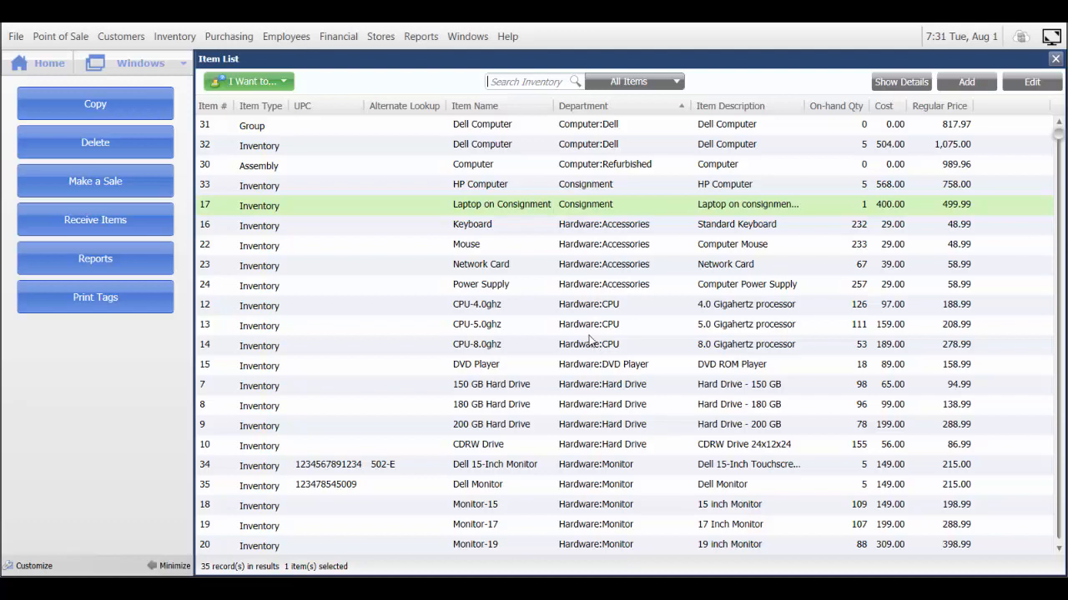
{"action": "left_click", "coordinate": [965, 82]}
{"action": "type", "text": "D"}
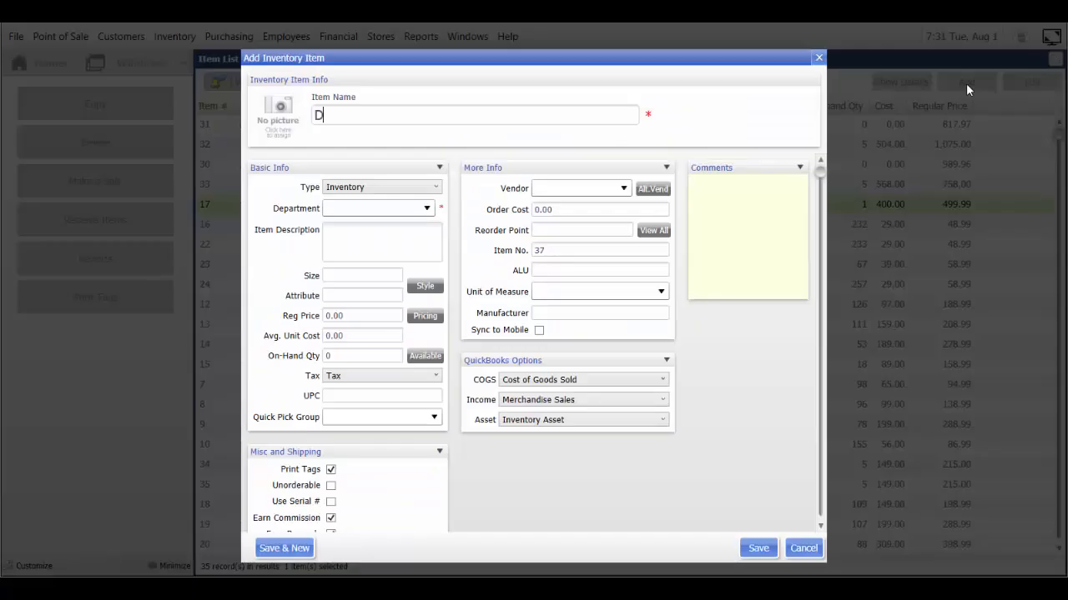
{"action": "type", "text": "ell Comp"}
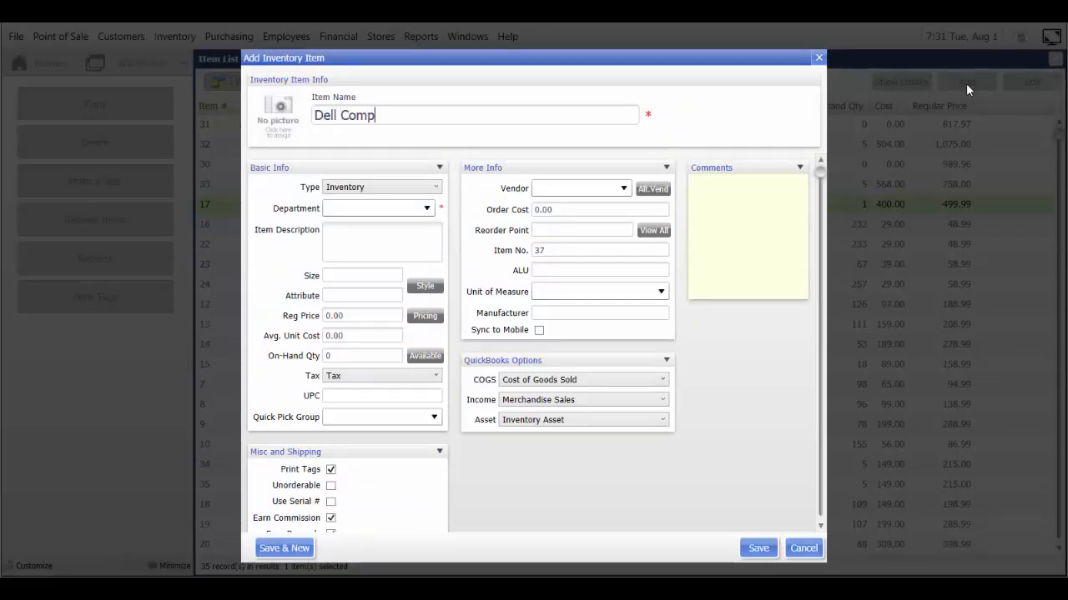
{"action": "type", "text": "uter 15 Inch"}
{"action": "left_click", "coordinate": [425, 211]}
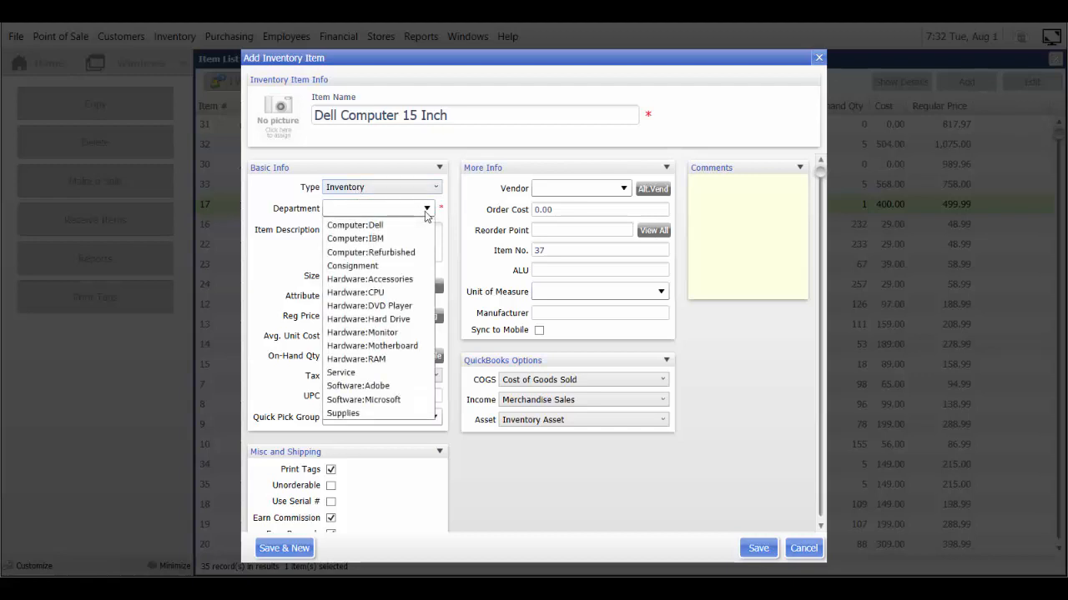
{"action": "left_click", "coordinate": [380, 227]}
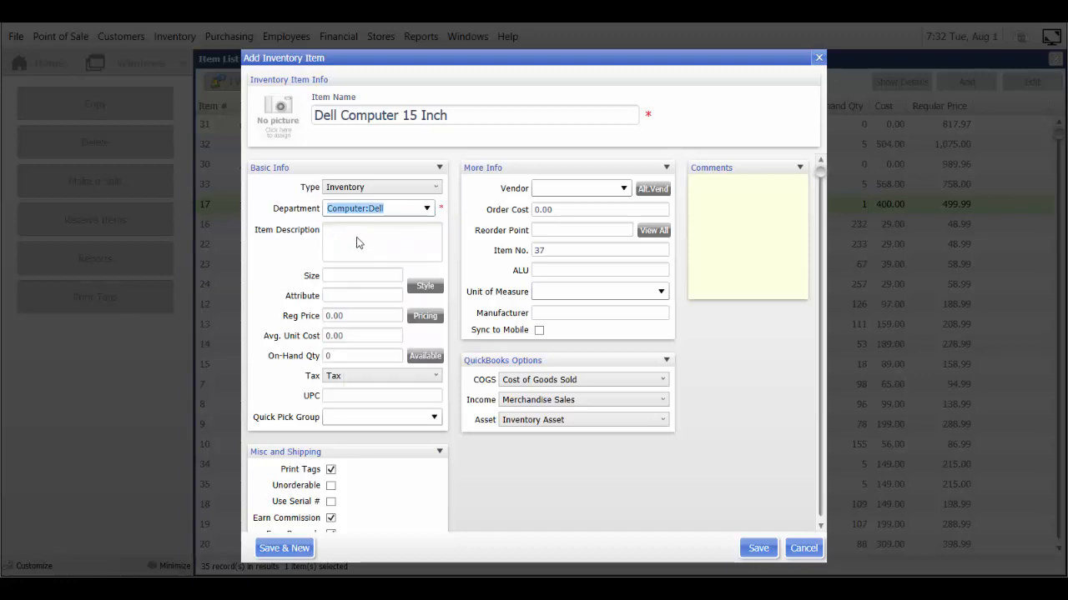
Copy the new item's name, "Dell Computer 15 Inch", into its item description.
{"action": "left_click", "coordinate": [461, 113]}
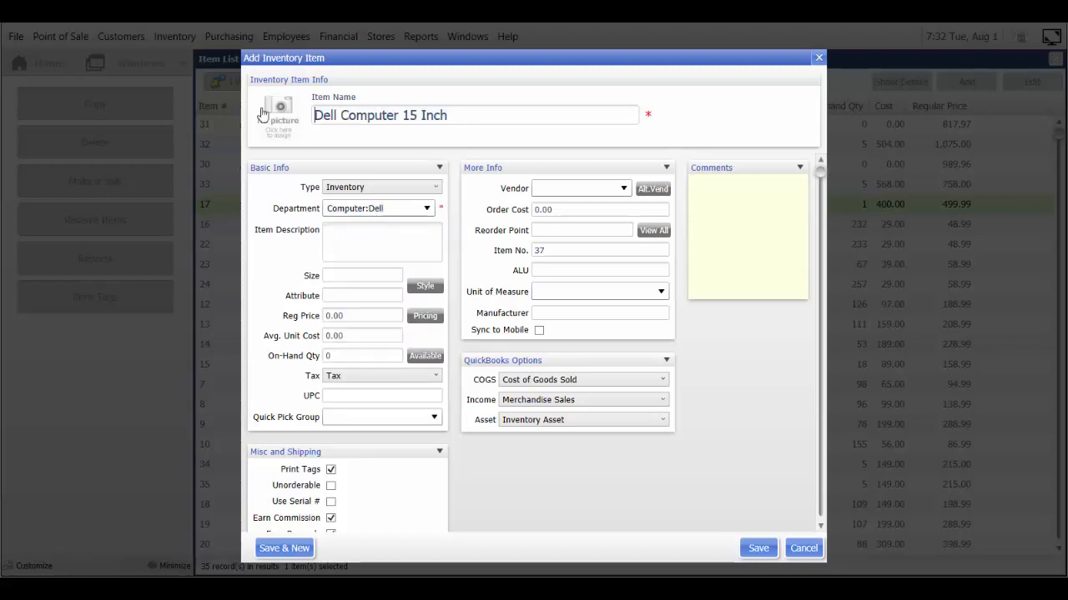
{"action": "left_click_drag", "start_coordinate": [309, 115], "coordinate": [449, 116]}
{"action": "key", "text": "ctrl+c"}
{"action": "right_click", "coordinate": [417, 131]}
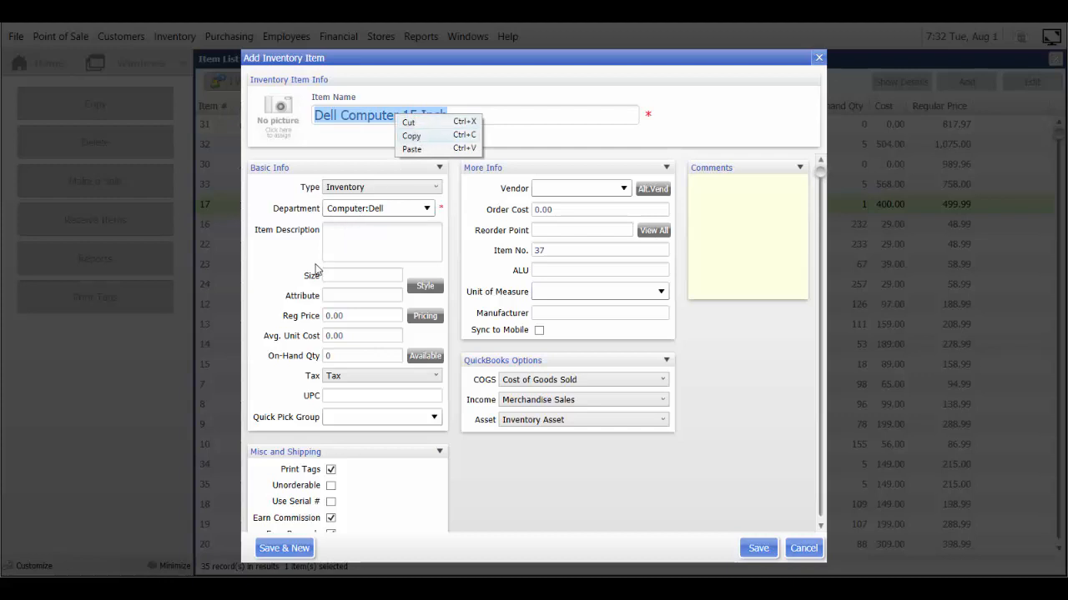
{"action": "left_click", "coordinate": [332, 230]}
{"action": "left_click", "coordinate": [333, 230]}
{"action": "right_click", "coordinate": [333, 230]}
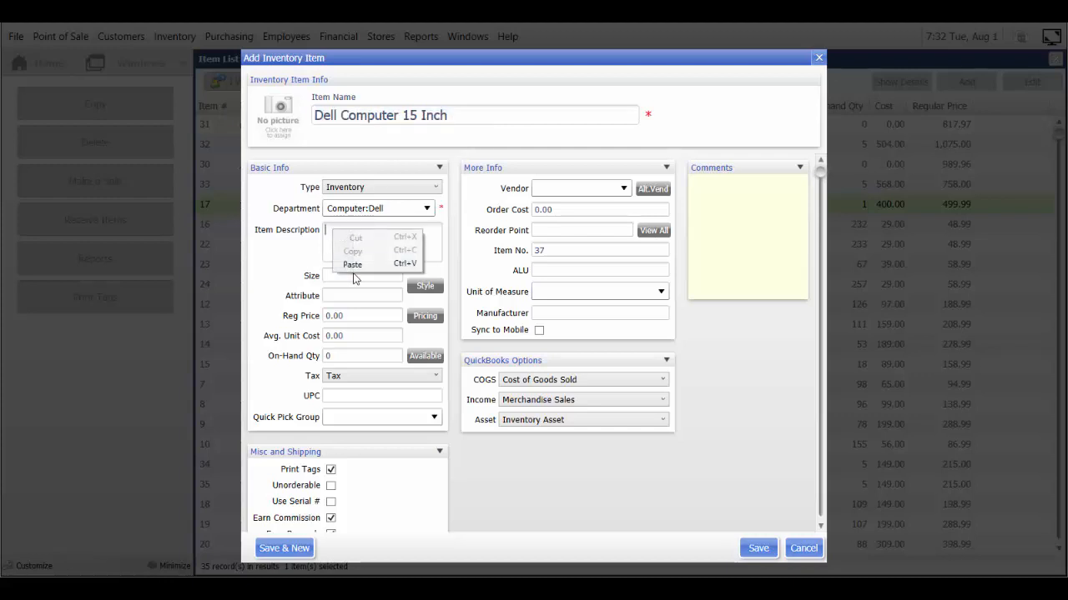
{"action": "left_click", "coordinate": [353, 265]}
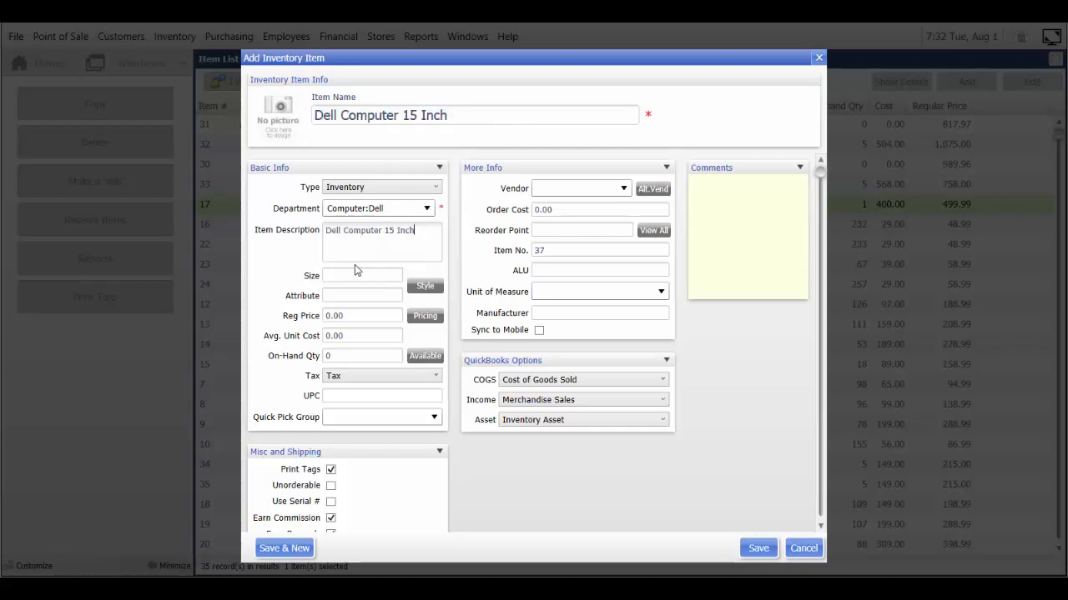
Give the new item an average unit cost of 100.00 and an on-hand quantity of 1, save it and close the item list.
{"action": "left_click", "coordinate": [354, 316]}
{"action": "left_click", "coordinate": [353, 334]}
{"action": "type", "text": "100.00"}
{"action": "left_click", "coordinate": [373, 358]}
{"action": "left_click", "coordinate": [639, 404]}
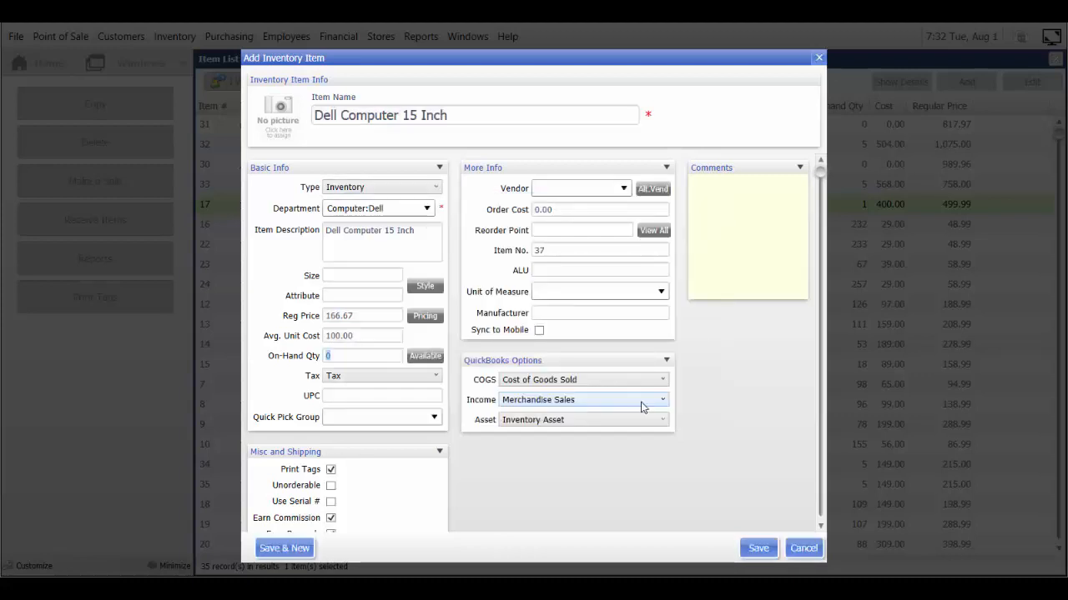
{"action": "type", "text": "1"}
{"action": "left_click", "coordinate": [348, 399]}
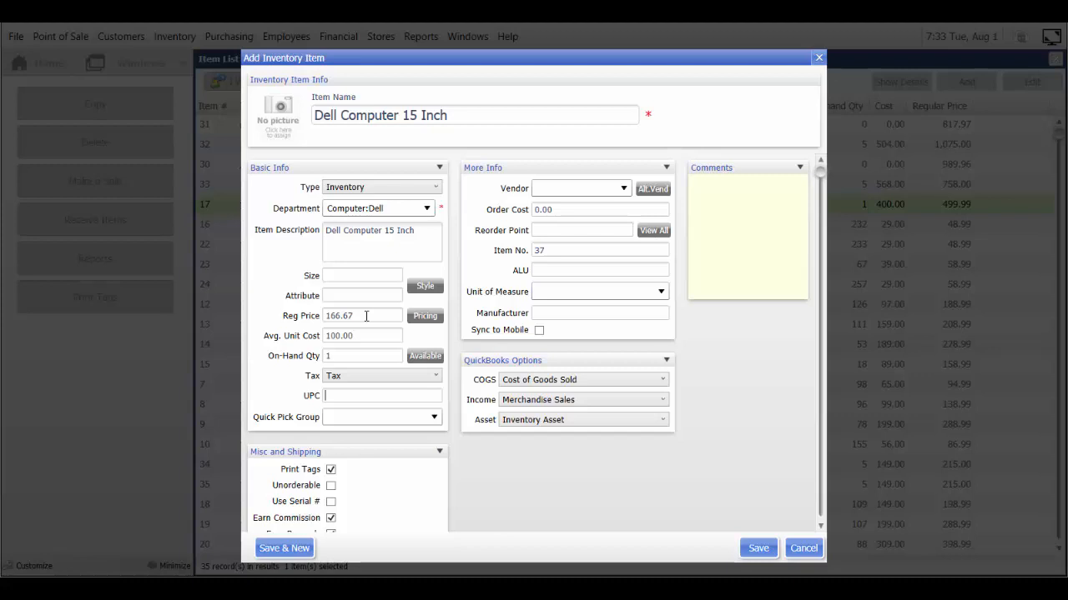
{"action": "left_click", "coordinate": [758, 548]}
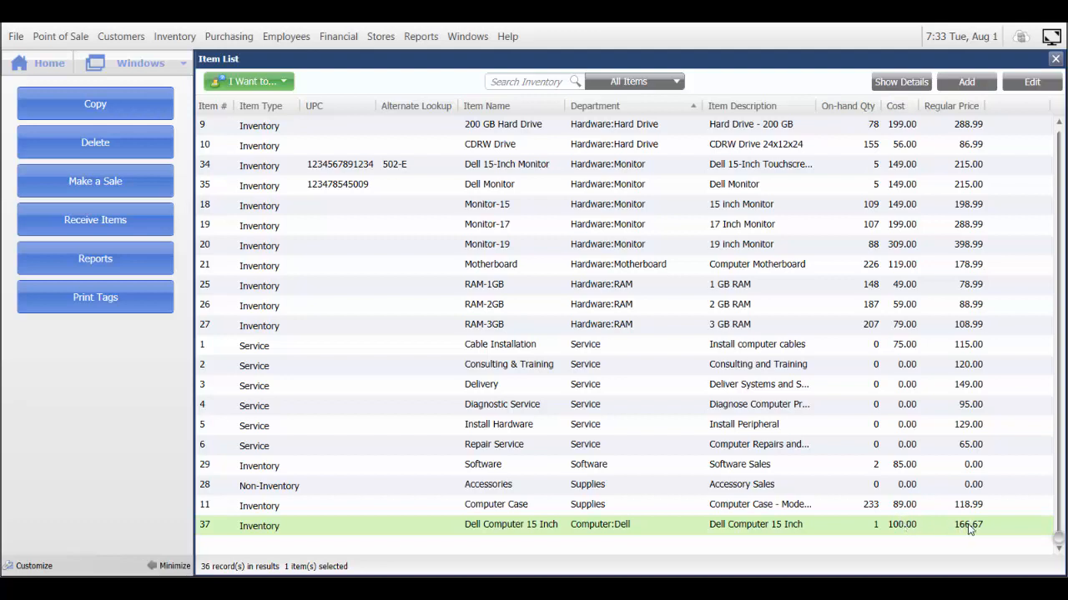
{"action": "left_click", "coordinate": [1055, 59]}
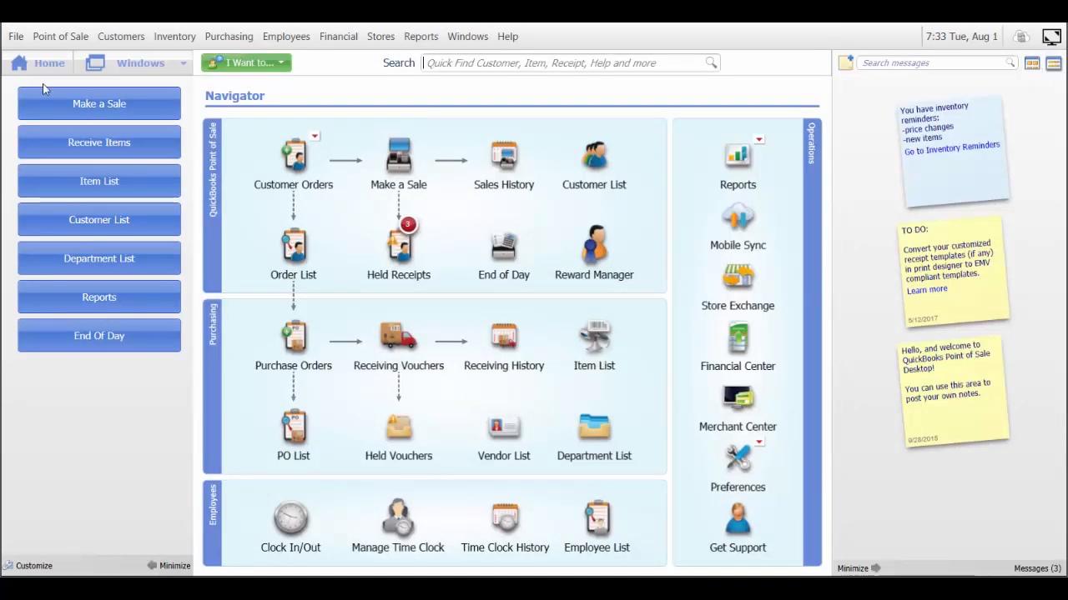